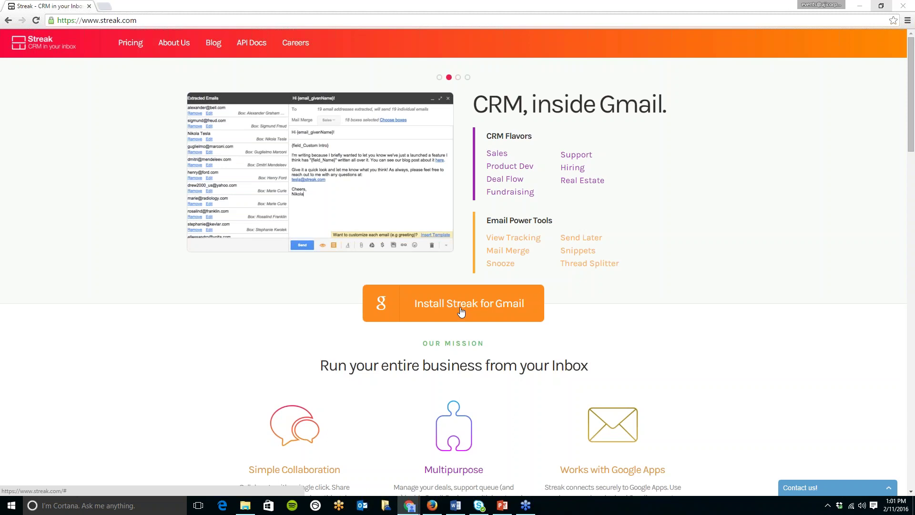
Install the Streak for Gmail extension in Chrome and confirm adding it.
{"action": "left_click", "coordinate": [461, 312]}
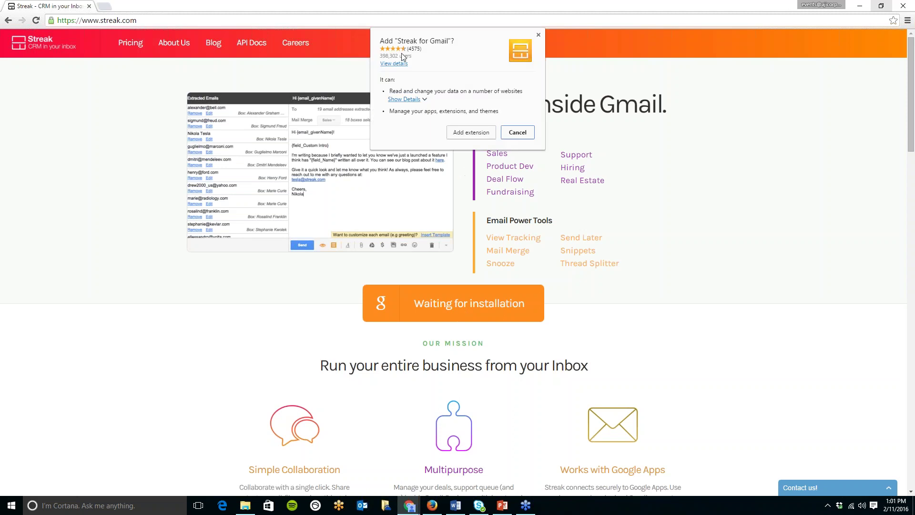
{"action": "left_click", "coordinate": [469, 132]}
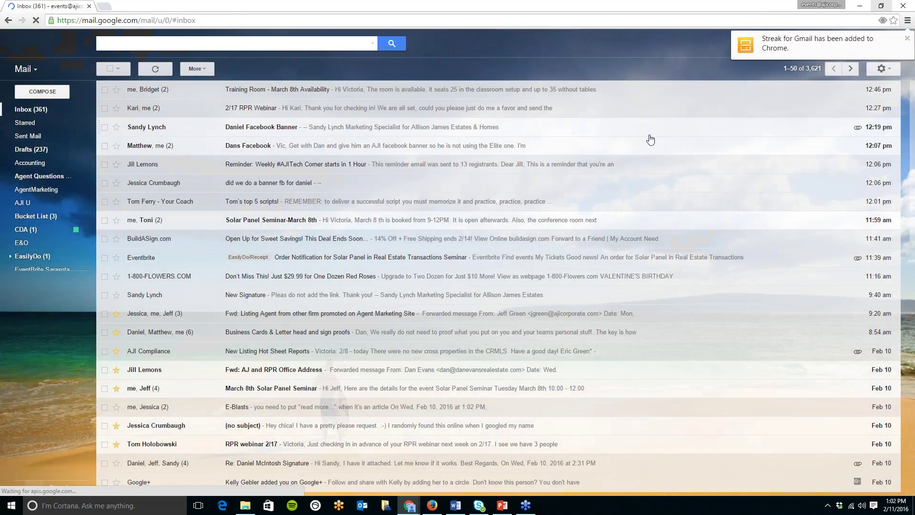
Dismiss the extension notice and reload Gmail so the Get Started with Streak welcome appears.
{"action": "left_click", "coordinate": [907, 38]}
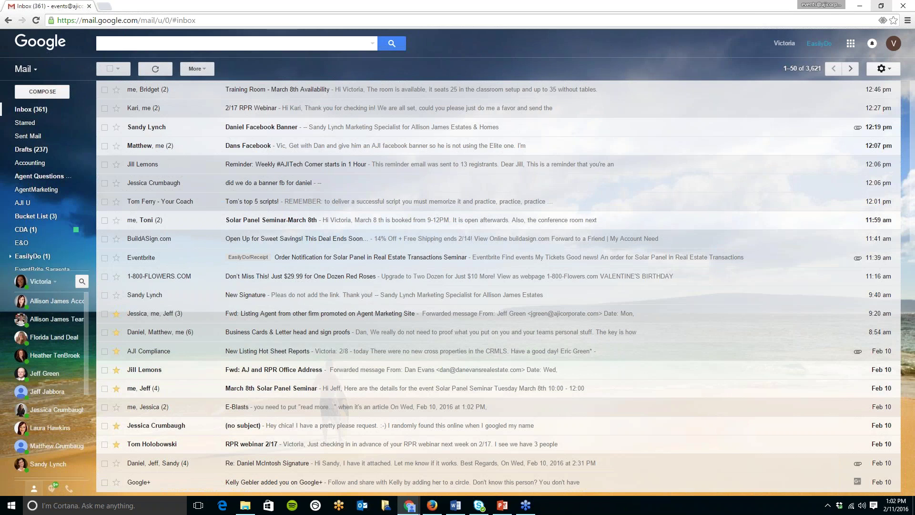
{"action": "left_click", "coordinate": [233, 19]}
{"action": "key", "text": "Return"}
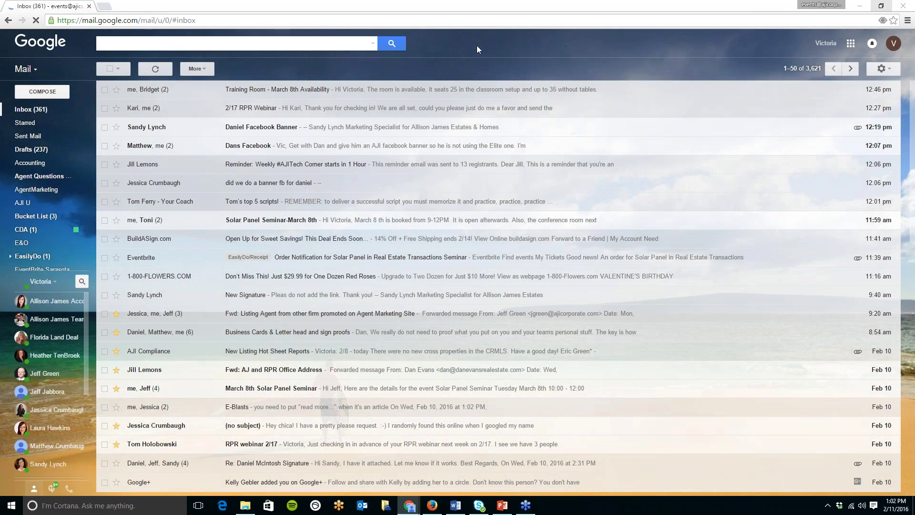
{"action": "left_click", "coordinate": [61, 90]}
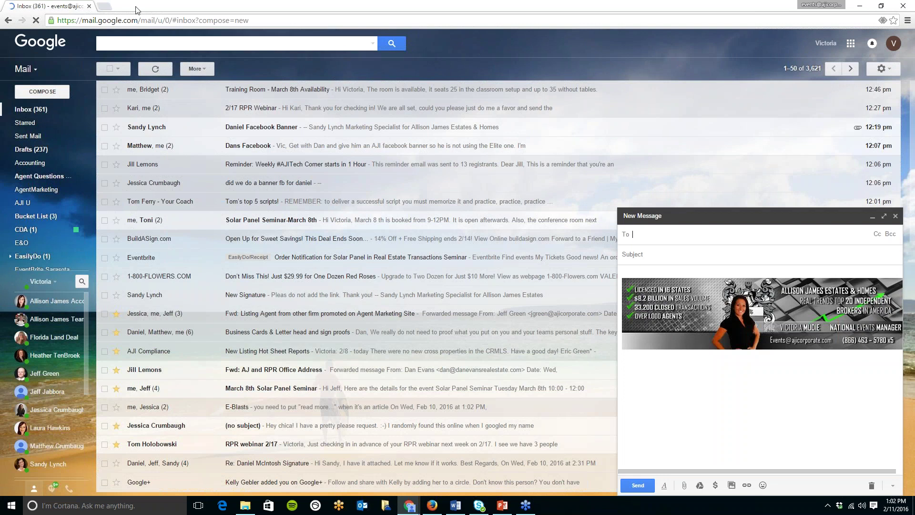
{"action": "left_click", "coordinate": [871, 217]}
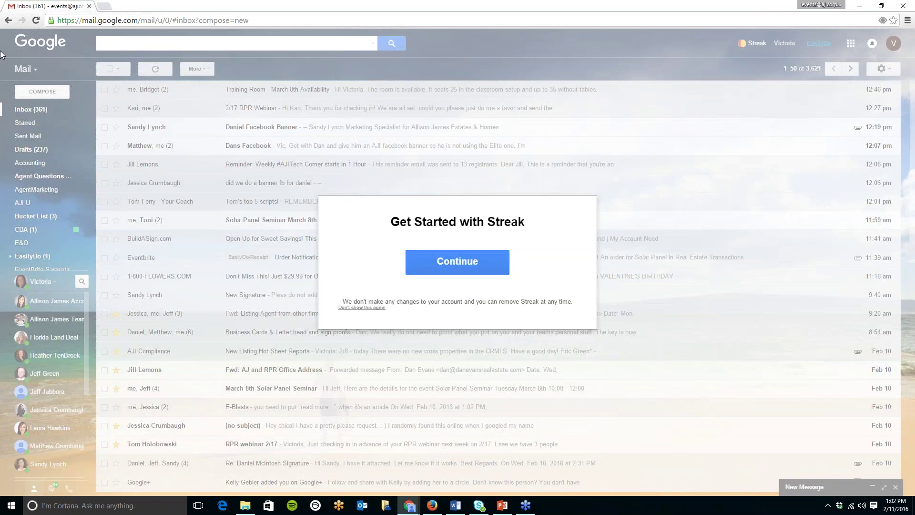
Continue past the Streak welcome, collapse the EasilyDo sidebar, and minimize Streak's help panel.
{"action": "left_click", "coordinate": [456, 264]}
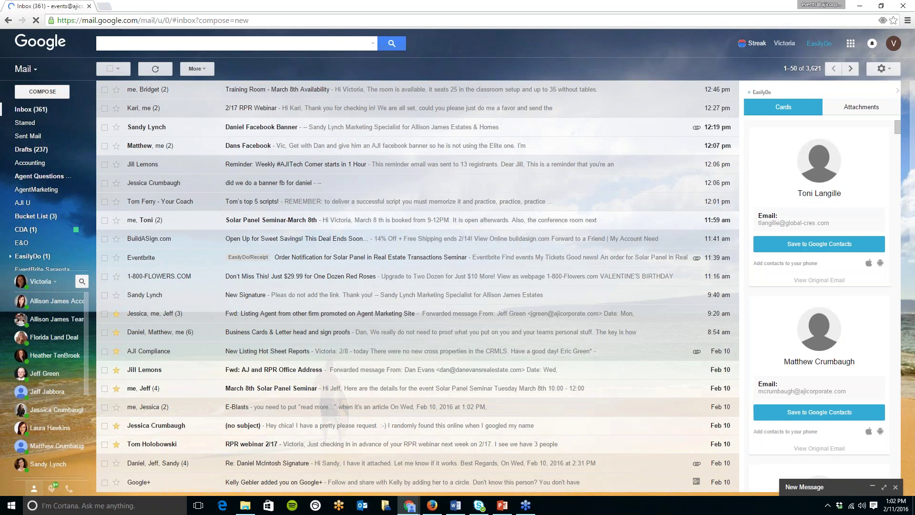
{"action": "left_click", "coordinate": [897, 90]}
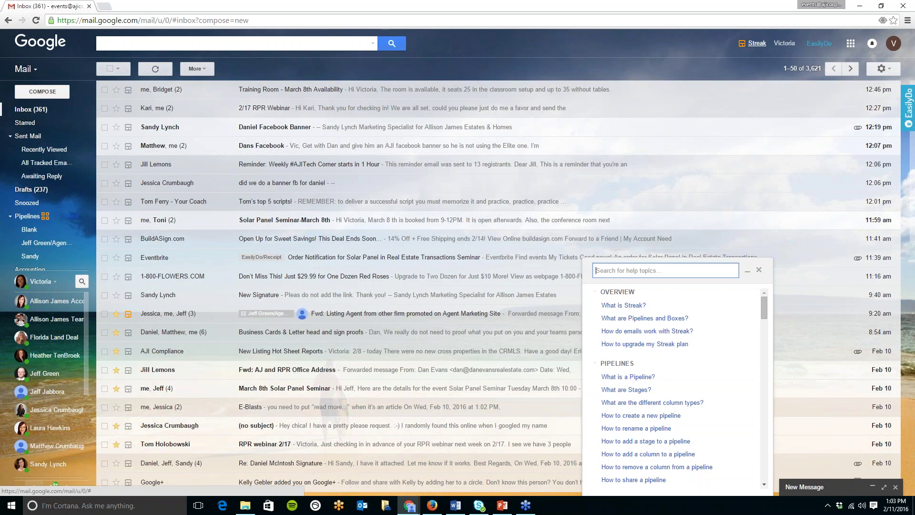
{"action": "left_click", "coordinate": [748, 271]}
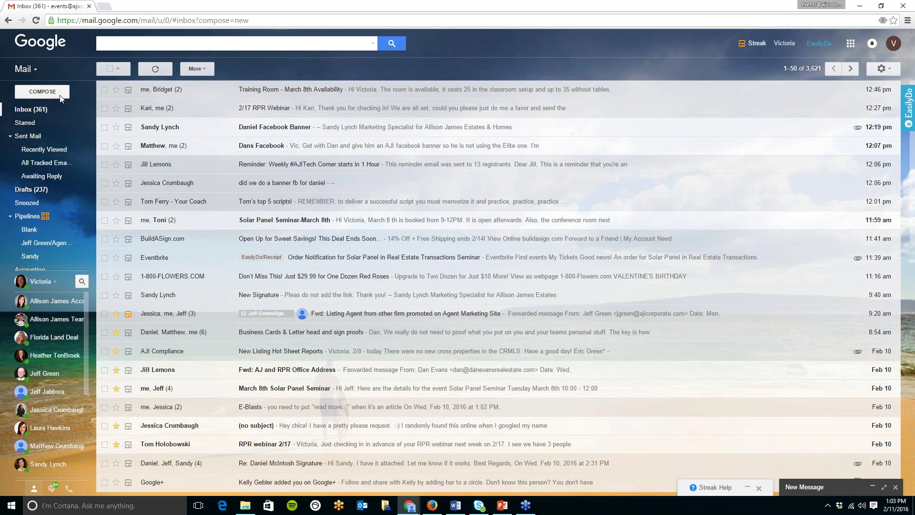
Start a new message and turn on Streak tracking by default.
{"action": "left_click", "coordinate": [47, 93]}
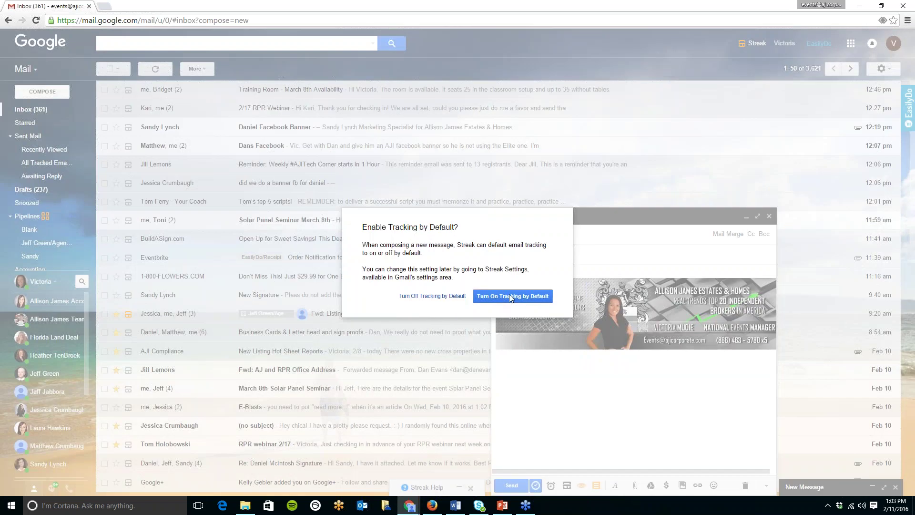
{"action": "left_click", "coordinate": [509, 295]}
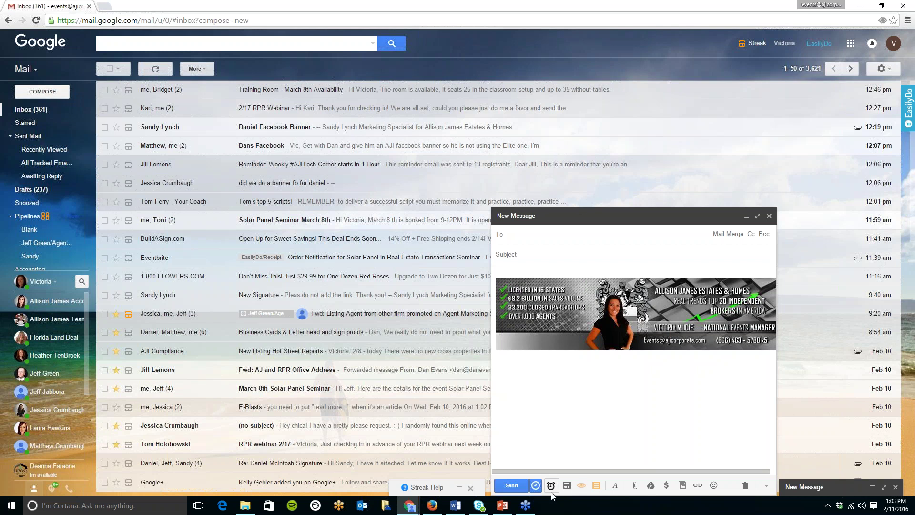
Switch Streak view tracking on for the new draft using the eye icon.
{"action": "left_click", "coordinate": [582, 486]}
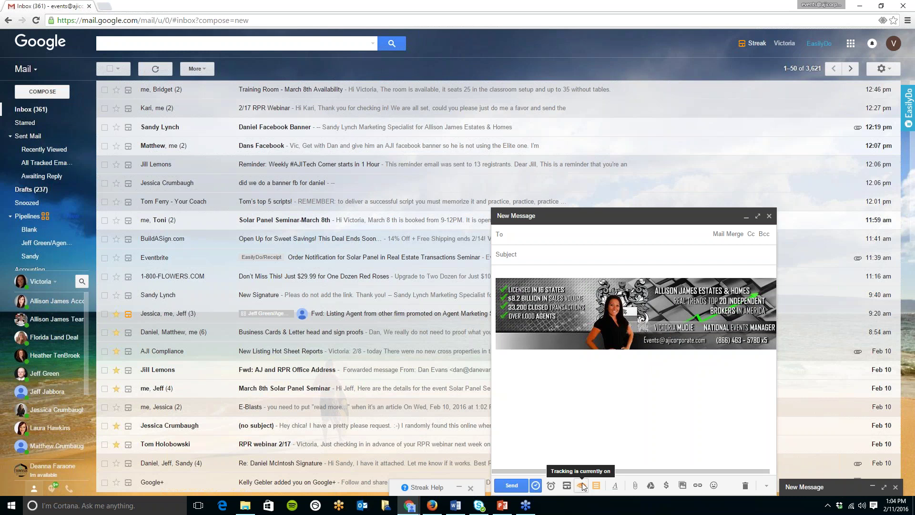
Create a new snippet from the current message and name it 'Thank You Again'.
{"action": "left_click", "coordinate": [597, 486]}
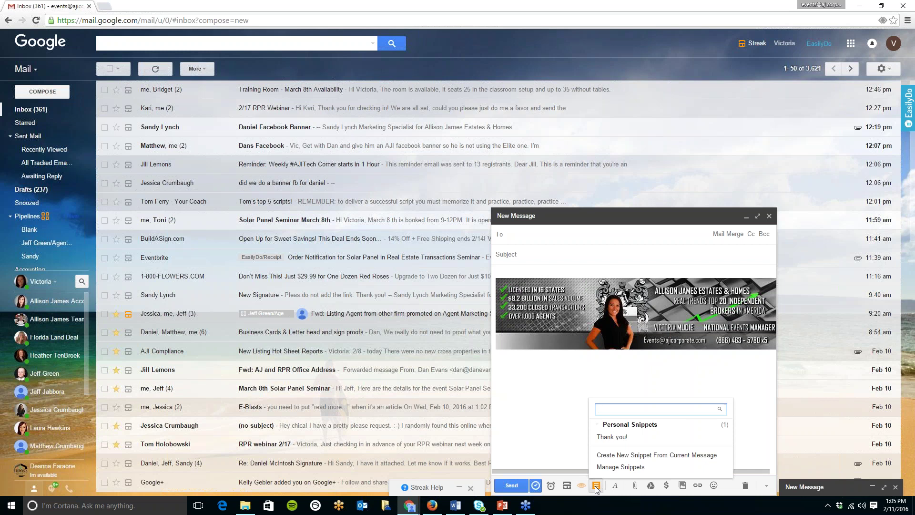
{"action": "left_click", "coordinate": [618, 456]}
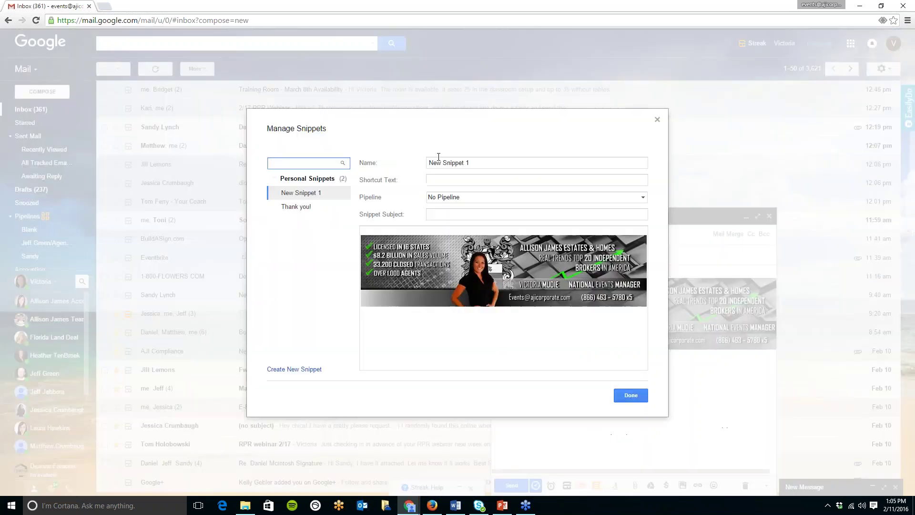
{"action": "triple_click", "coordinate": [485, 164]}
{"action": "key", "text": "BackSpace"}
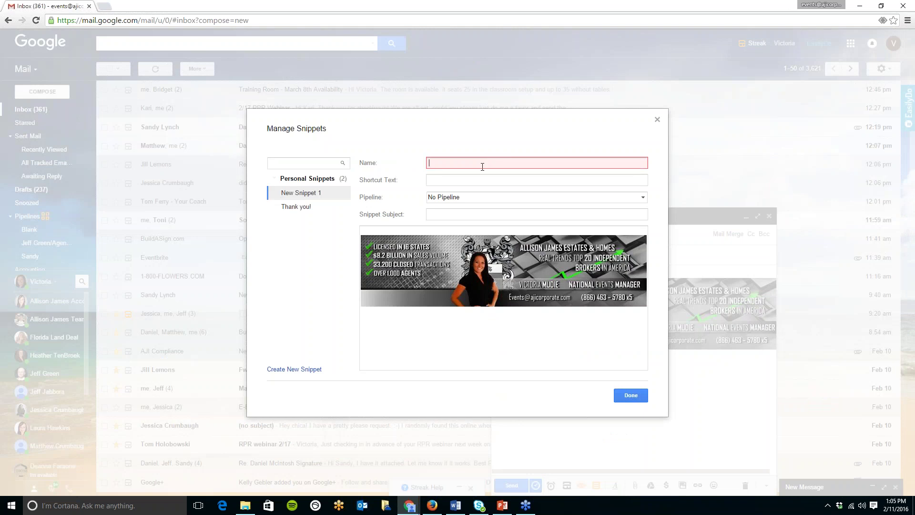
{"action": "type", "text": "Thank You Again!"}
Write the snippet body 'Hello, / Thank you so much for sending this over / Thank you!' and save it.
{"action": "left_click", "coordinate": [459, 231]}
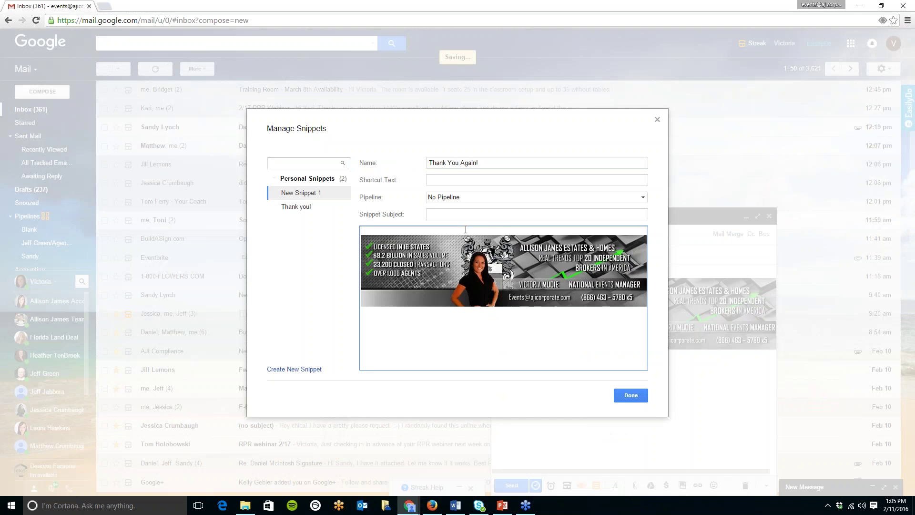
{"action": "type", "text": "Hello,"}
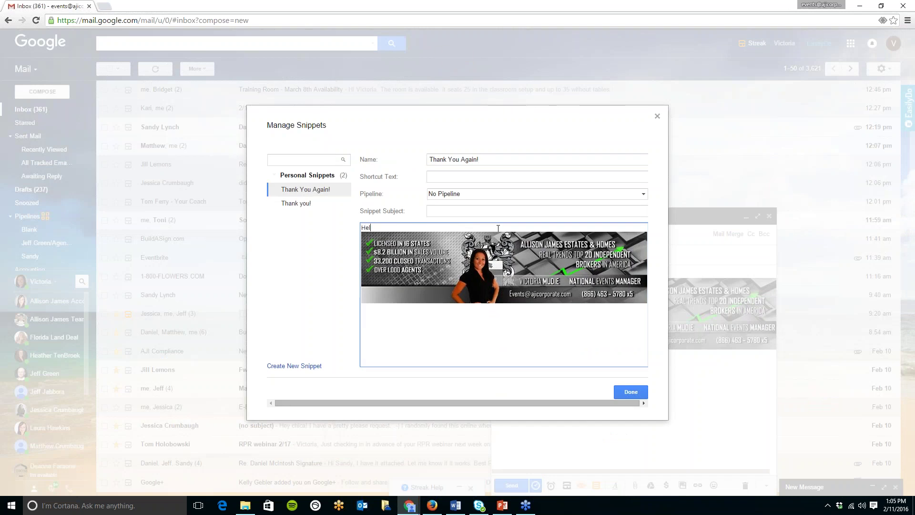
{"action": "key", "text": "Return"}
{"action": "key", "text": "Return"}
{"action": "type", "text": "Thank you so much "}
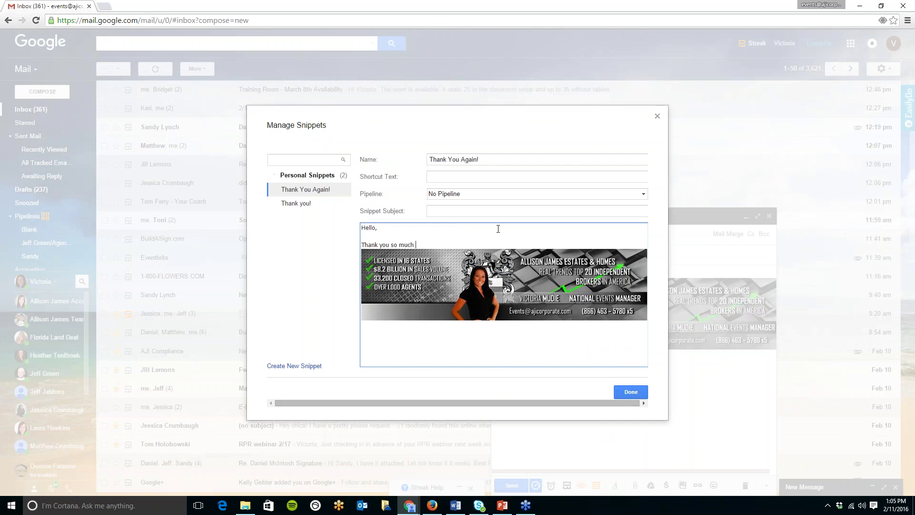
{"action": "type", "text": "for sending this over"}
{"action": "key", "text": "Return"}
{"action": "key", "text": "Return"}
{"action": "type", "text": "Thank you!"}
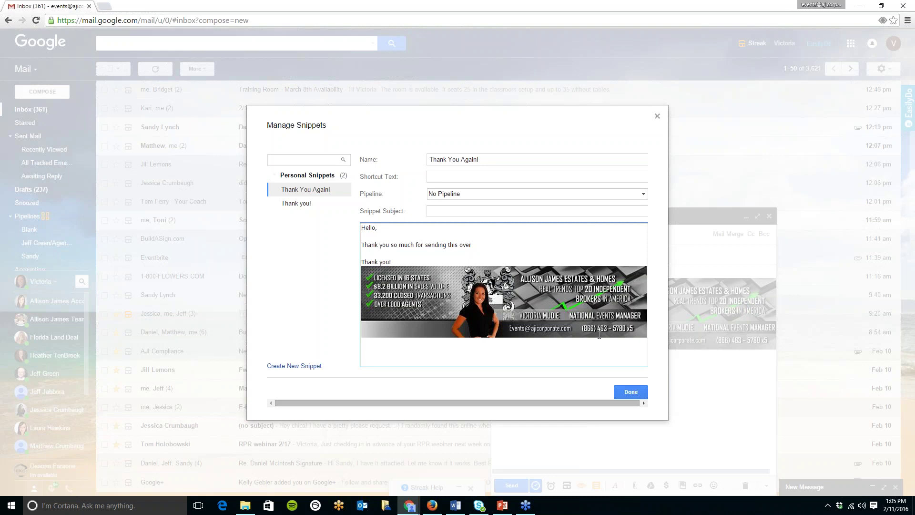
{"action": "left_click", "coordinate": [639, 393]}
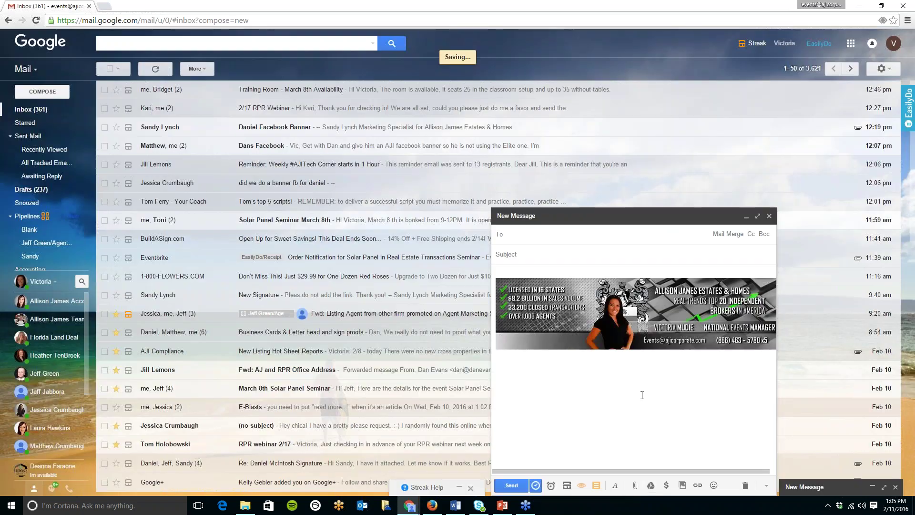
Insert the Thank You Again! snippet into the draft, then close the message.
{"action": "left_click", "coordinate": [597, 487]}
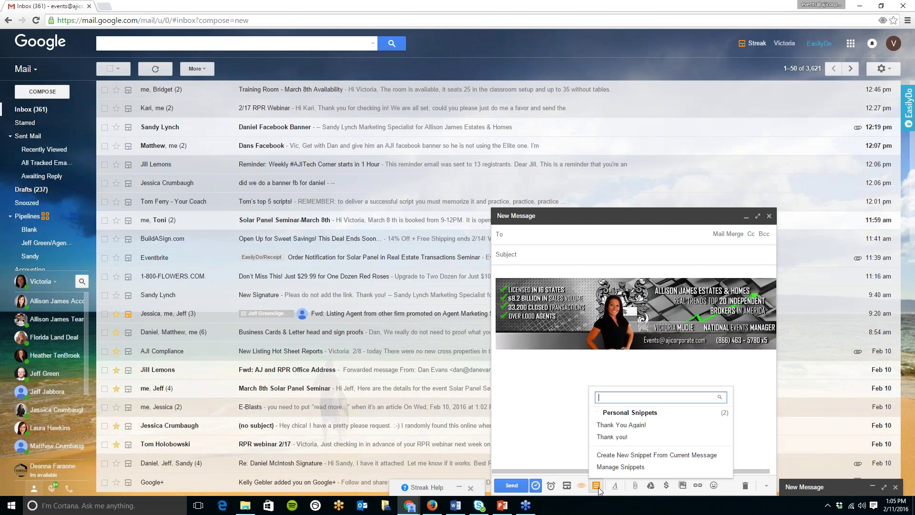
{"action": "left_click", "coordinate": [633, 433]}
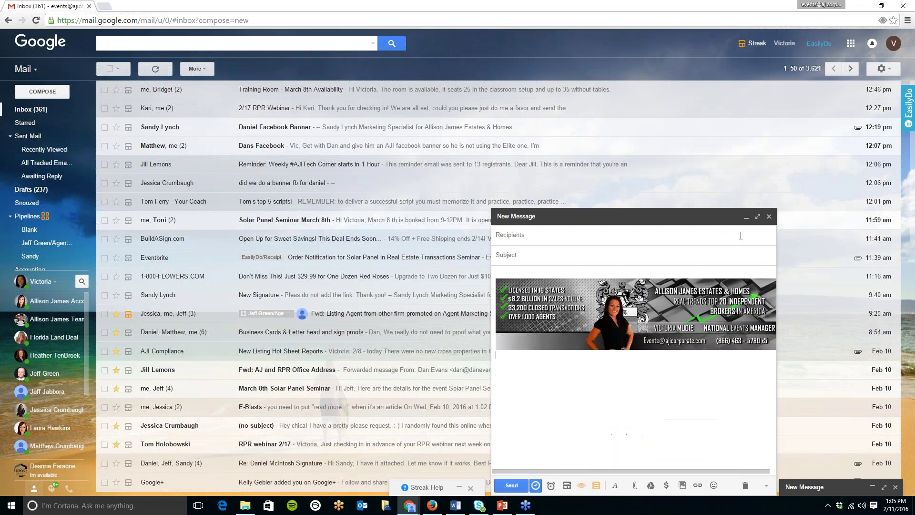
{"action": "left_click", "coordinate": [769, 217]}
Check Sent Mail, then open and refresh the still-empty Recently Viewed tracking view.
{"action": "mouse_move", "coordinate": [50, 152]}
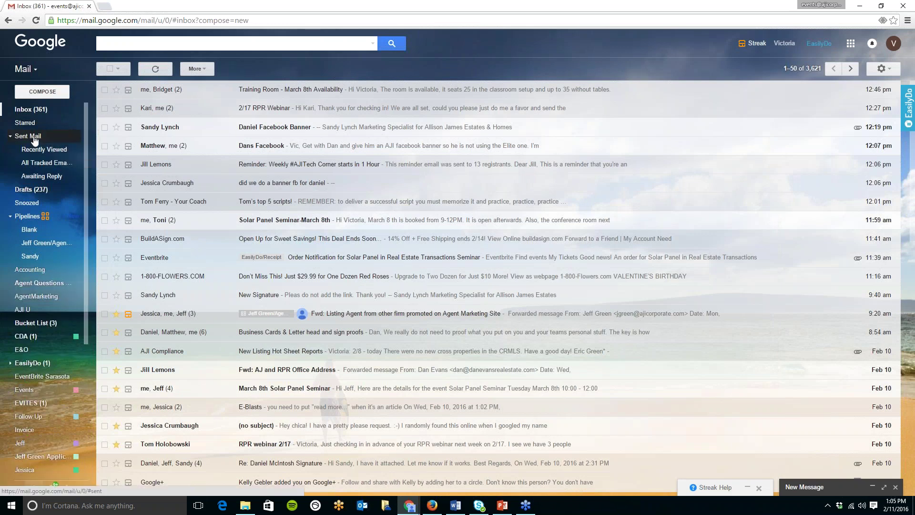
{"action": "left_click", "coordinate": [35, 139]}
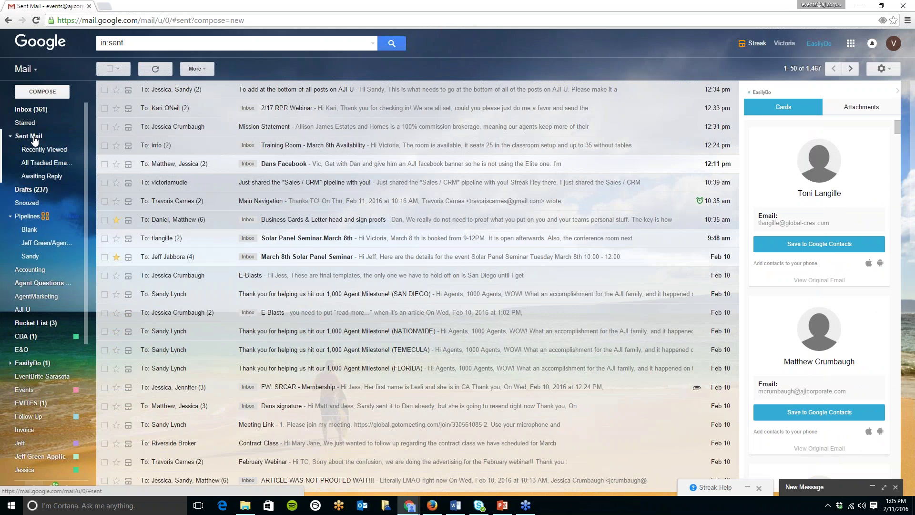
{"action": "left_click", "coordinate": [55, 152]}
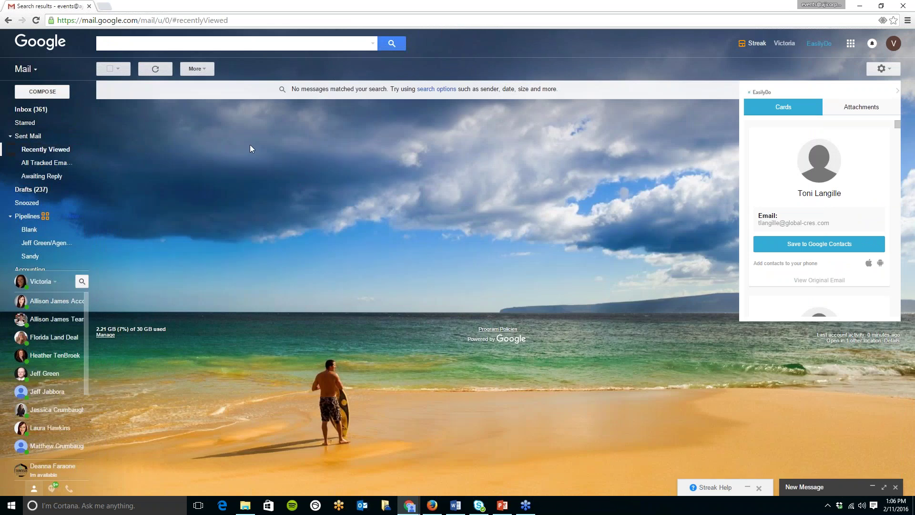
{"action": "left_click", "coordinate": [156, 70]}
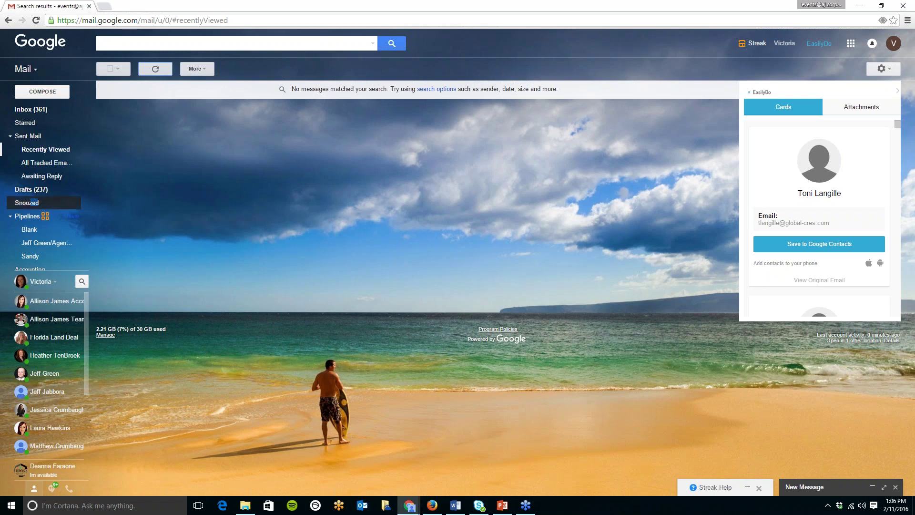
Browse All Tracked Emails, then open the Awaiting Reply view listing 26 conversations.
{"action": "left_click", "coordinate": [57, 165]}
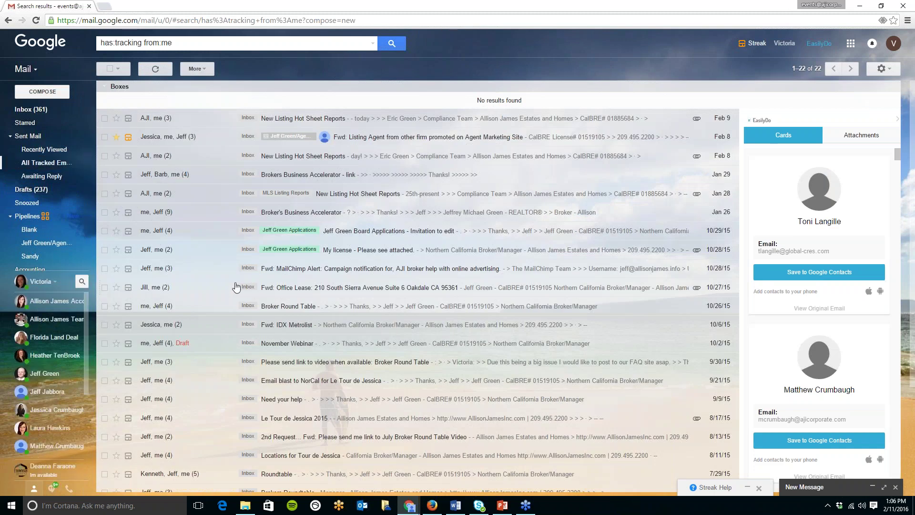
{"action": "left_click", "coordinate": [54, 181]}
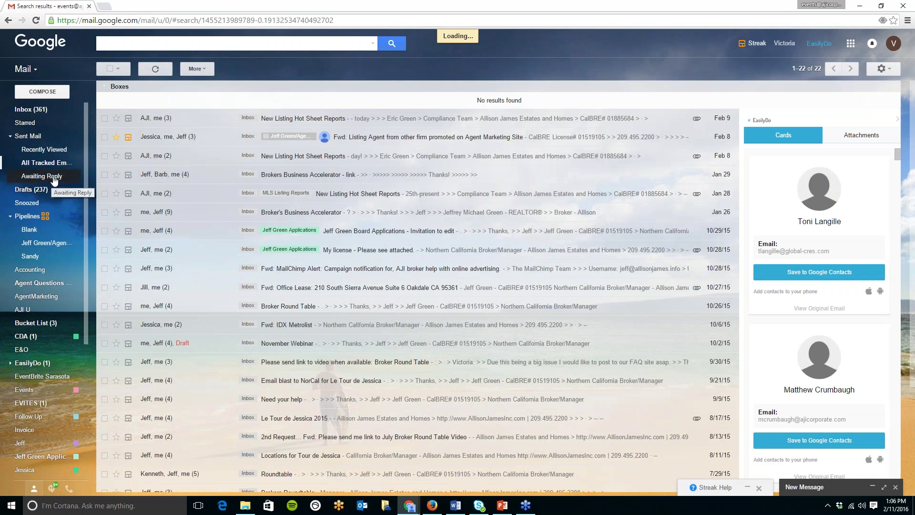
{"action": "mouse_move", "coordinate": [82, 179]}
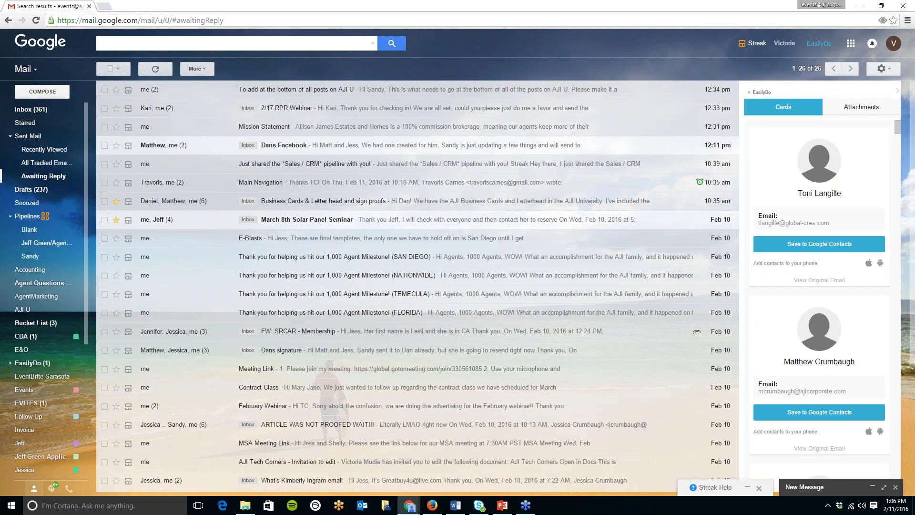
Make a new pipeline from the Blank template in the Custom section.
{"action": "left_click", "coordinate": [72, 220]}
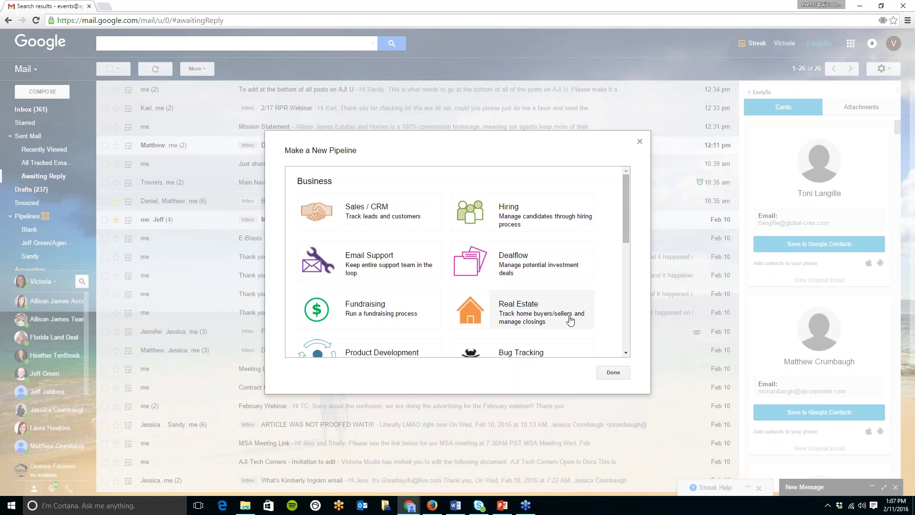
{"action": "scroll", "coordinate": [560, 314], "scroll_direction": "down", "scroll_amount": 2}
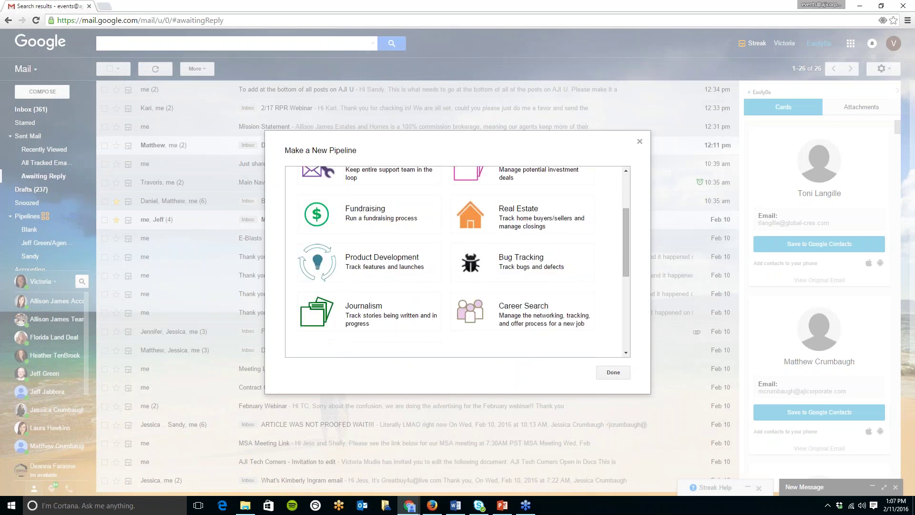
{"action": "scroll", "coordinate": [543, 323], "scroll_direction": "down", "scroll_amount": 3}
{"action": "scroll", "coordinate": [531, 292], "scroll_direction": "down", "scroll_amount": 1}
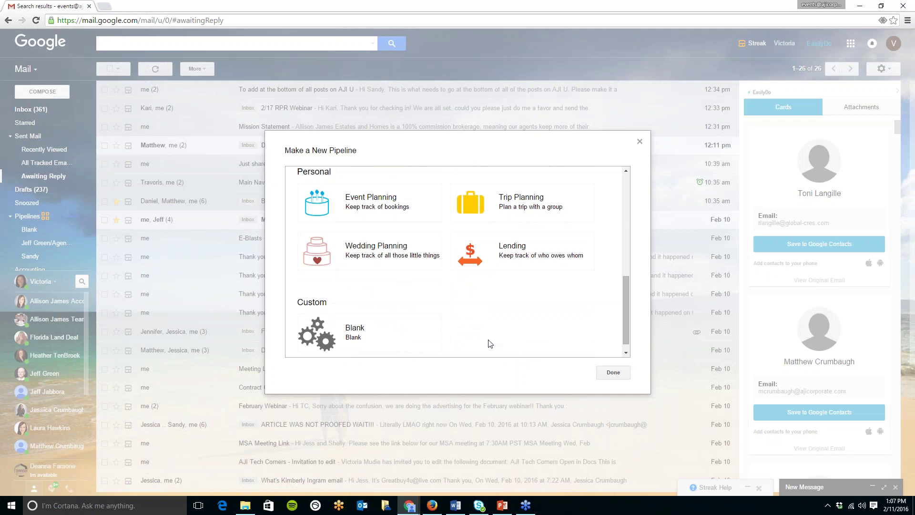
{"action": "left_click", "coordinate": [360, 334]}
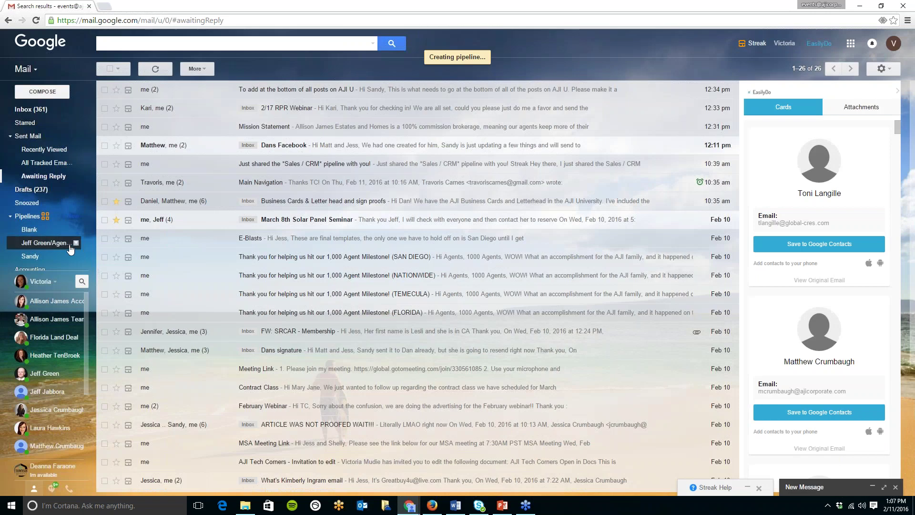
Create a new box named 'Add Signature Block to Email' in the Blank pipeline.
{"action": "left_click", "coordinate": [36, 231]}
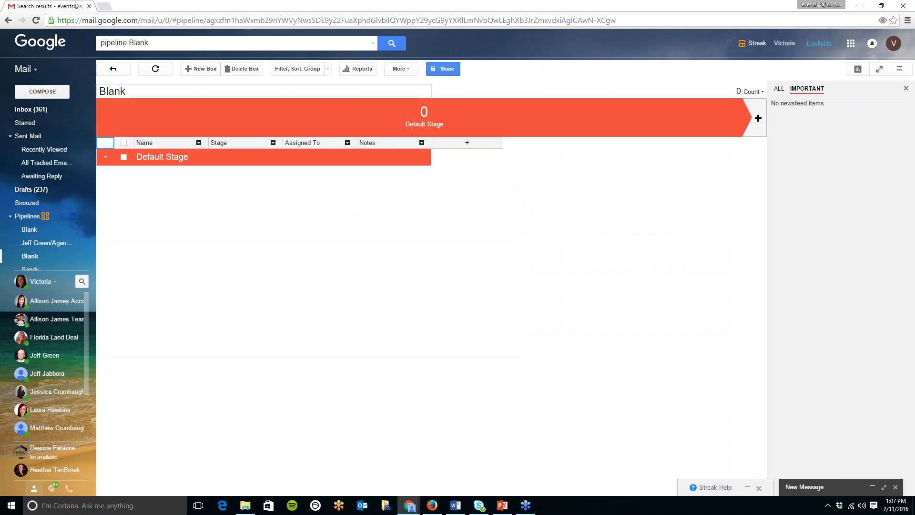
{"action": "left_click", "coordinate": [192, 71]}
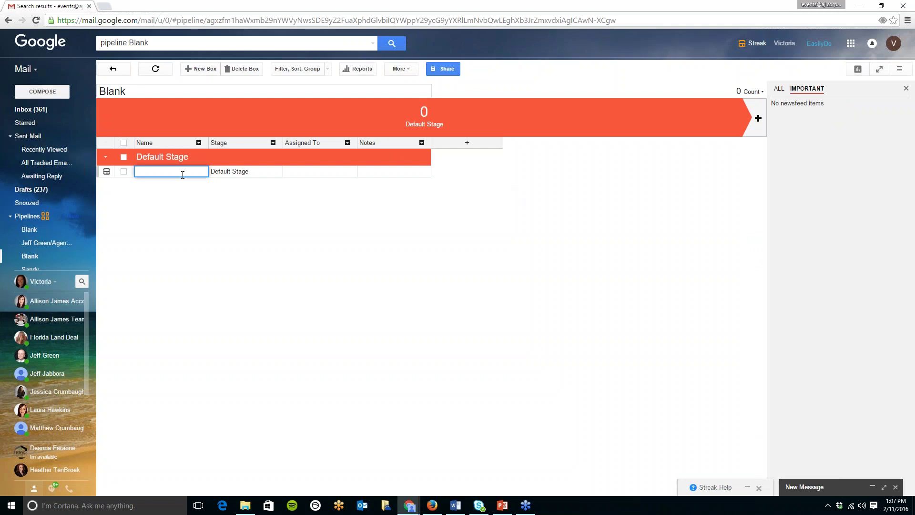
{"action": "type", "text": "Add Signature Block to Email"}
{"action": "key", "text": "Tab"}
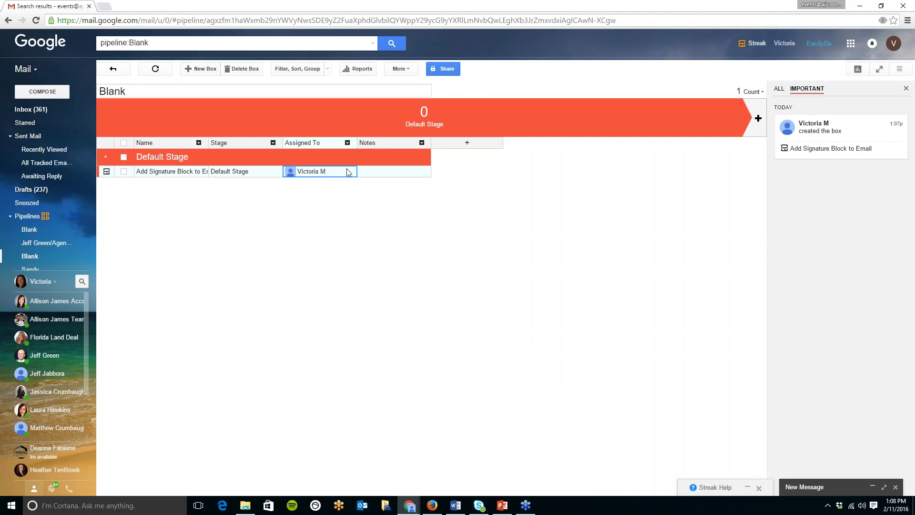
Add the note 'To be done by 2.12.16' to the box, then return to the inbox.
{"action": "left_click", "coordinate": [390, 173]}
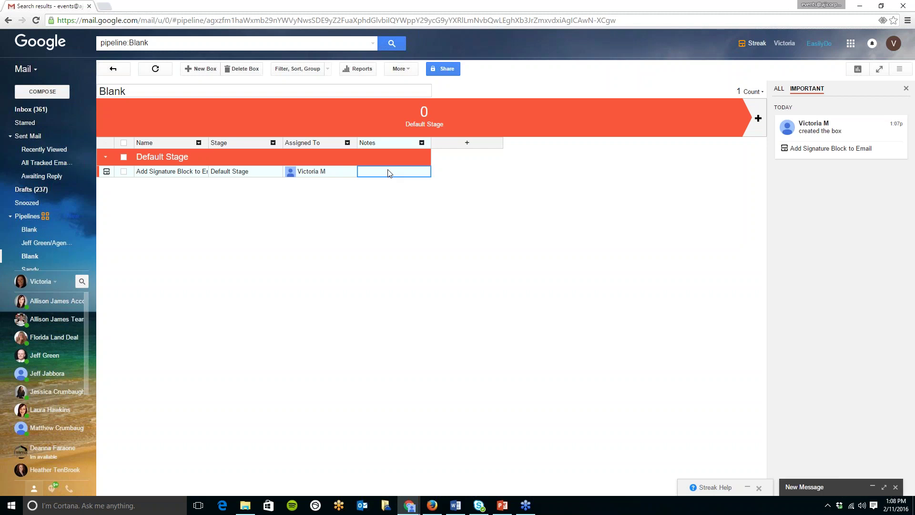
{"action": "key", "text": "Return"}
{"action": "type", "text": "t"}
{"action": "type", "text": "To be done by "}
{"action": "type", "text": "2.12.16"}
{"action": "key", "text": "Return"}
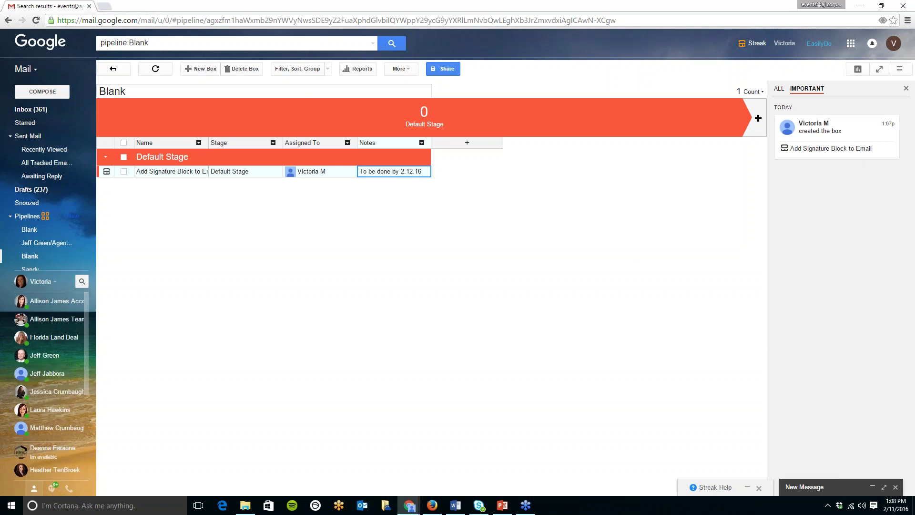
{"action": "left_click", "coordinate": [33, 112]}
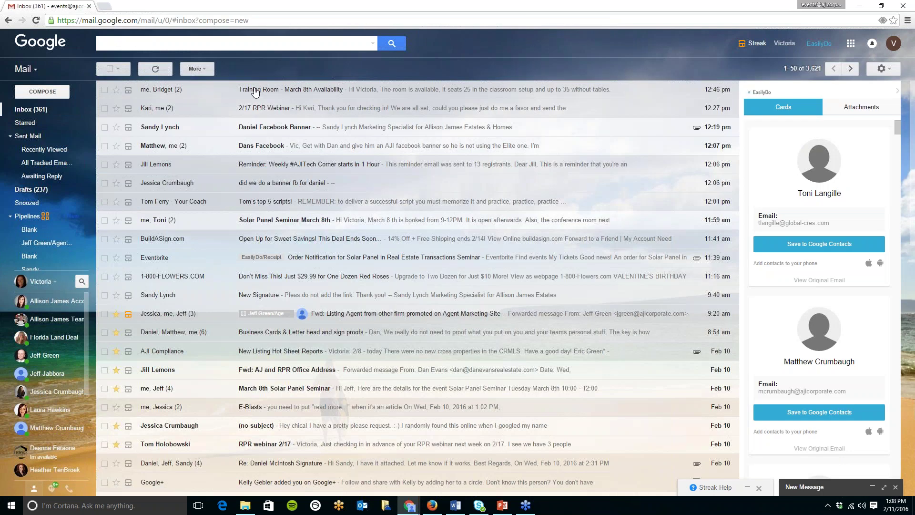
File the 'Training Room - March 8th Availability' thread into a new 'Blank' box in the Blank pipeline's Default Stage.
{"action": "left_click", "coordinate": [251, 90]}
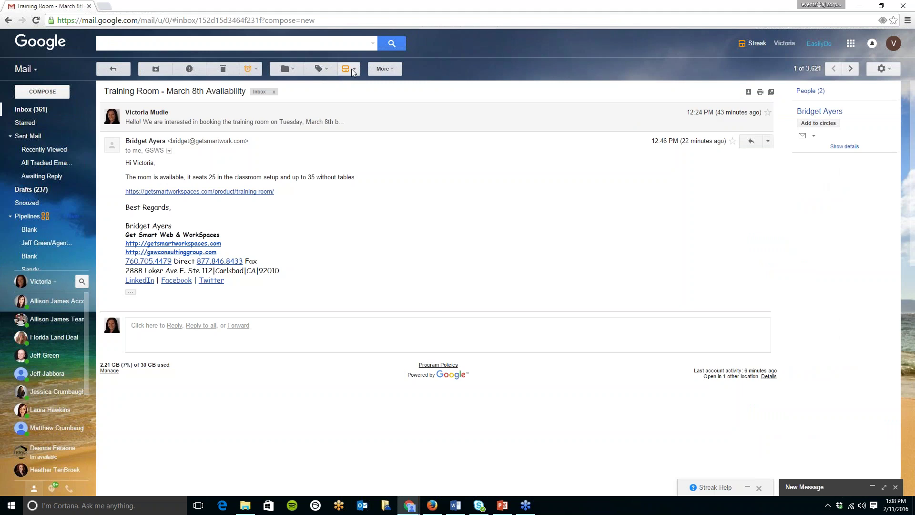
{"action": "left_click", "coordinate": [352, 69]}
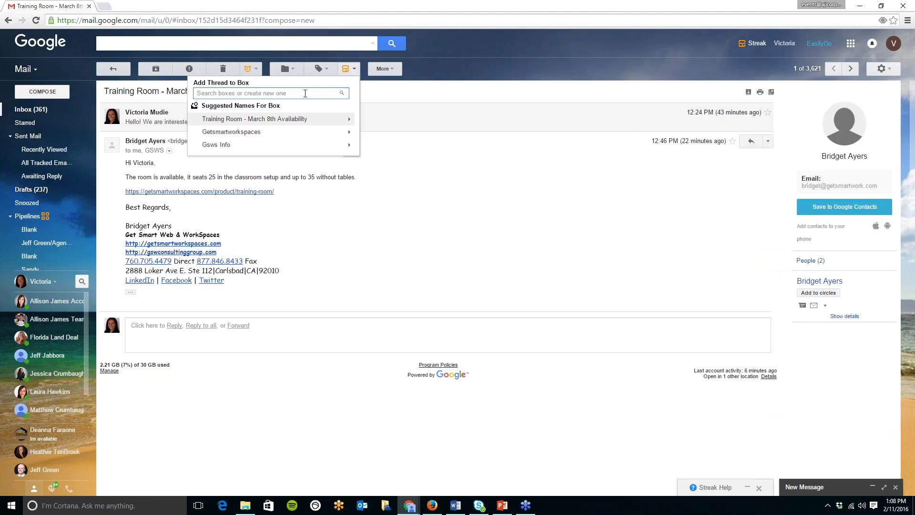
{"action": "type", "text": "Blank"}
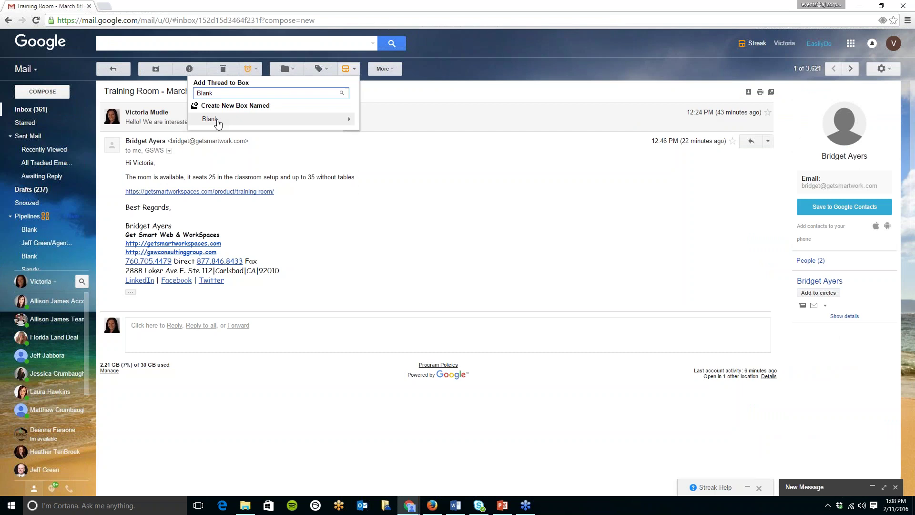
{"action": "left_click", "coordinate": [217, 121]}
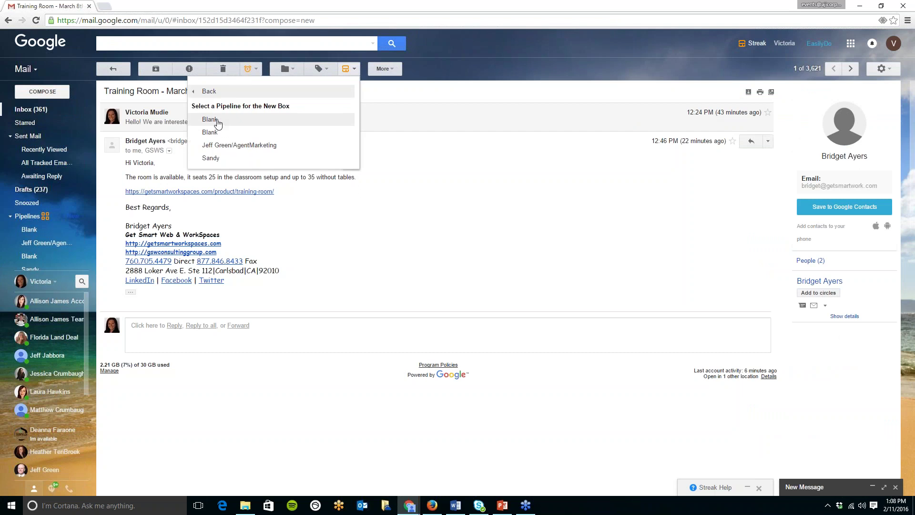
{"action": "left_click", "coordinate": [244, 121]}
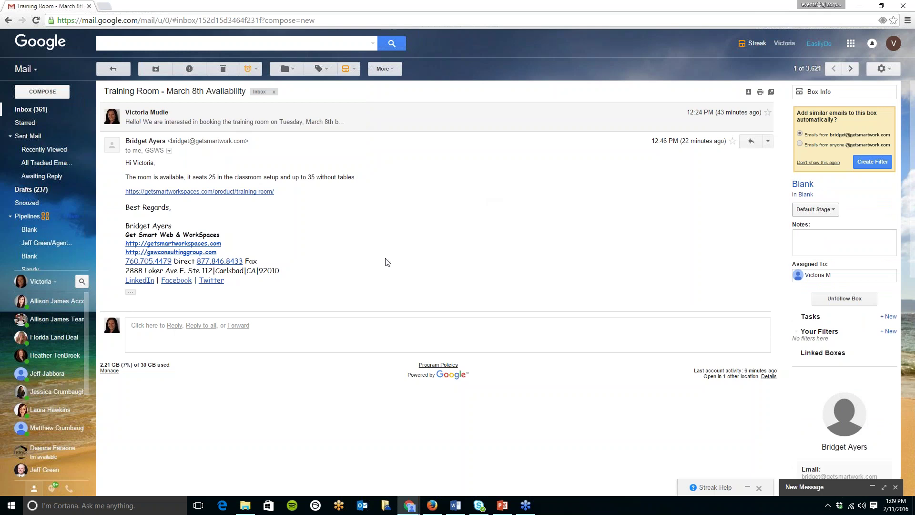
Show Streak's snooze times, such as one hour from now, for the Training Room conversation.
{"action": "left_click", "coordinate": [257, 70]}
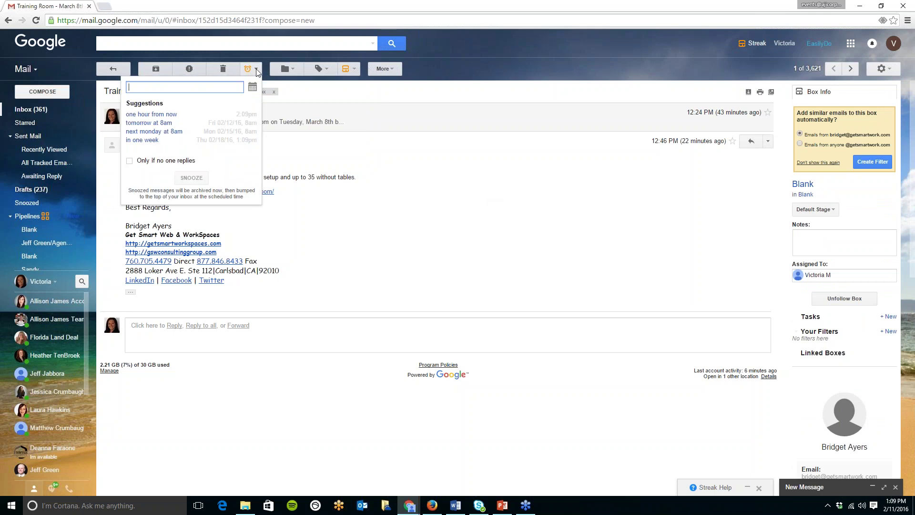